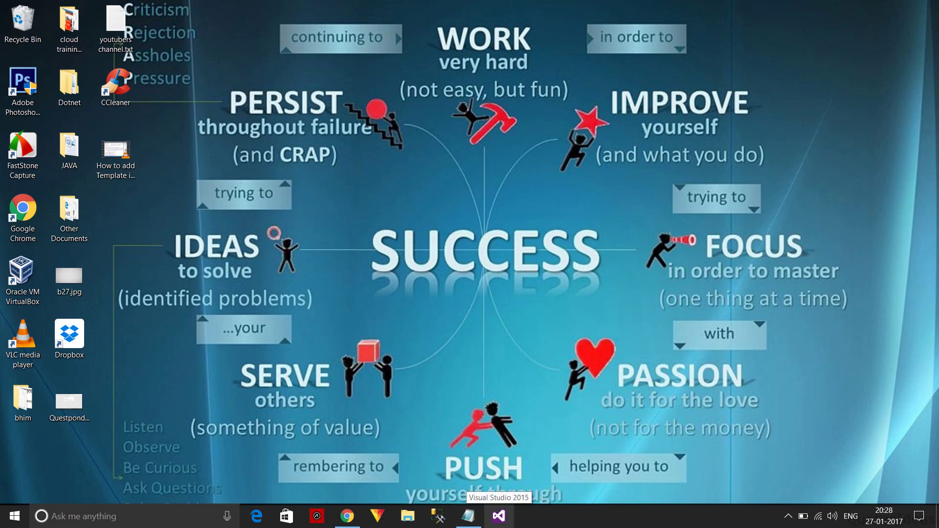
Launch Visual Studio 2015 and open the Options dialog from the Tools menu
click(499, 516)
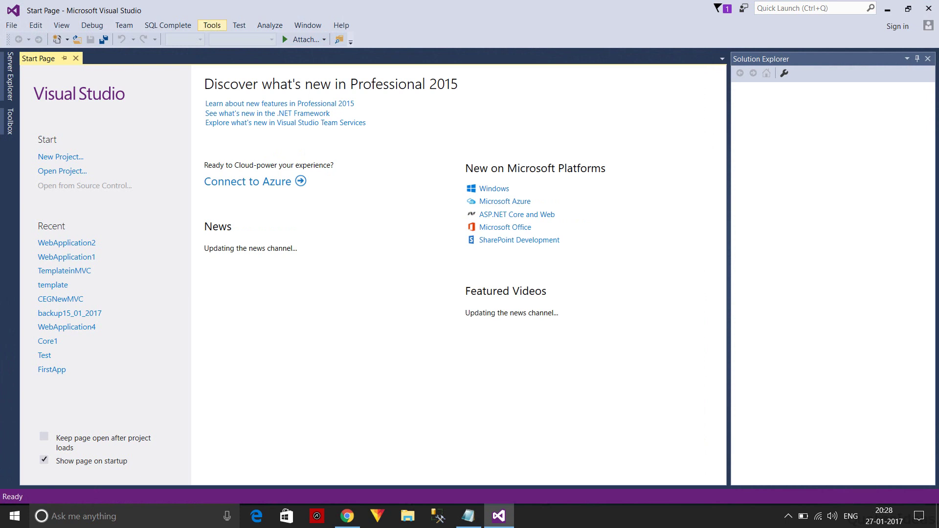
click(212, 25)
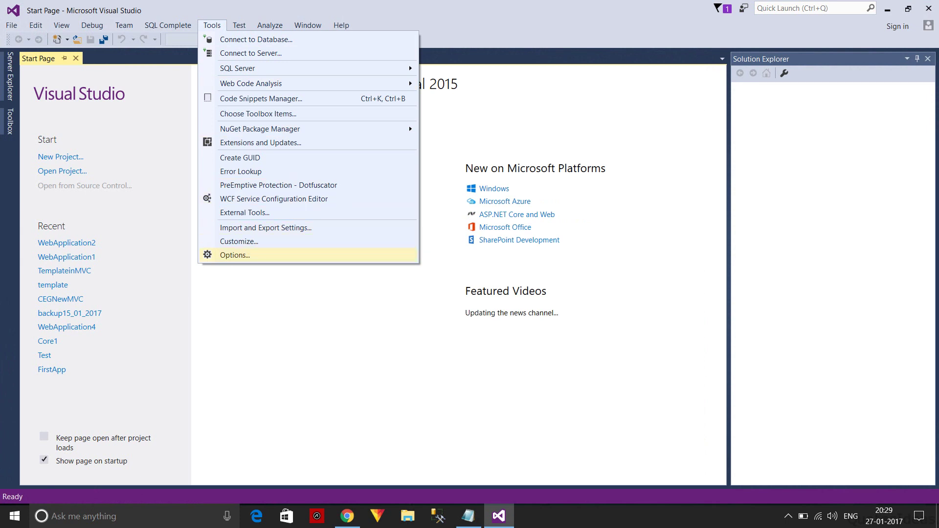
click(235, 254)
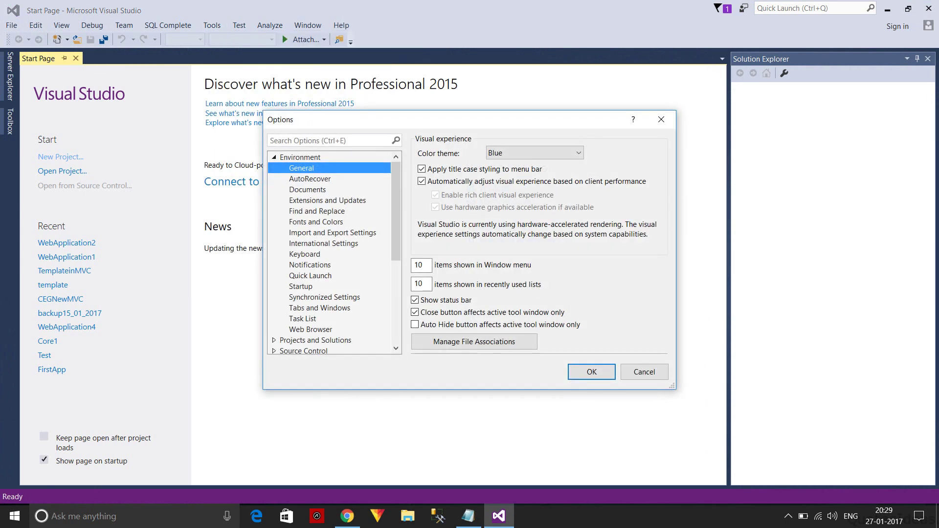
Uncheck 'Synchronize settings across devices' on the Environment > Synchronized Settings page
click(324, 297)
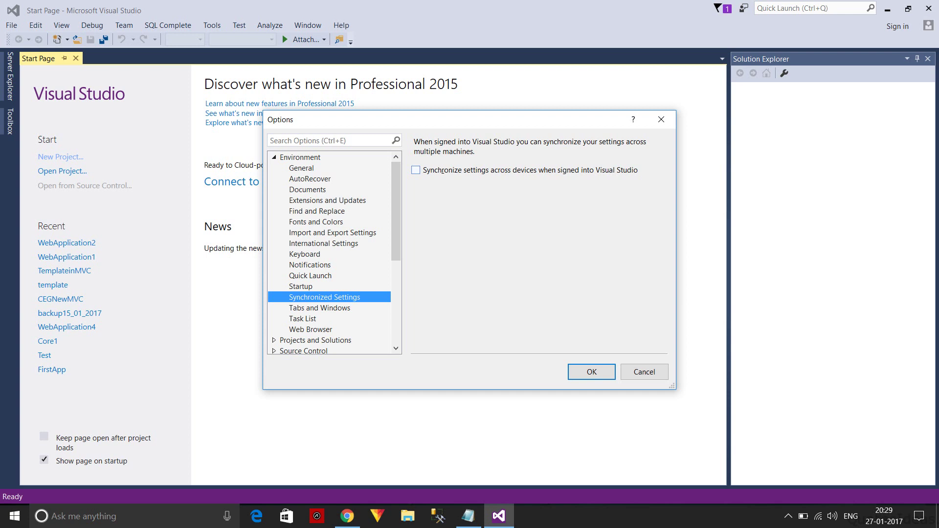
click(441, 171)
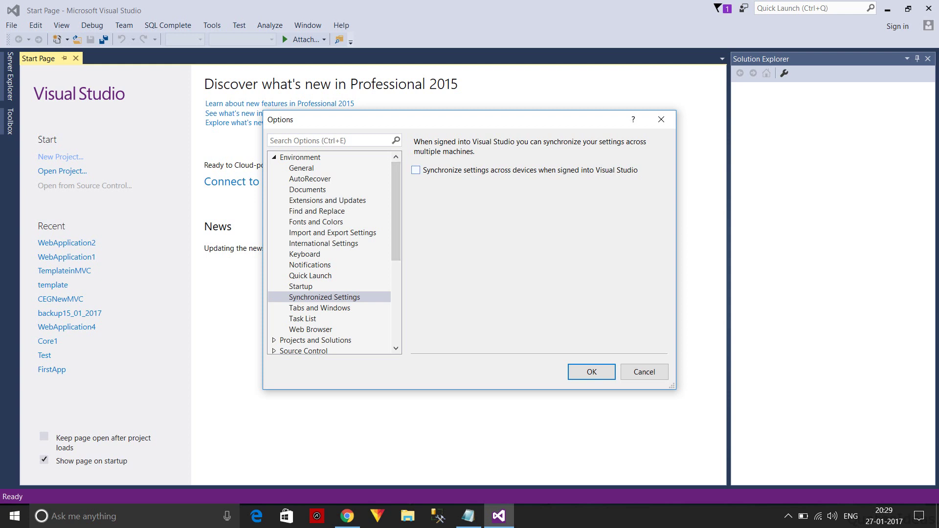
key(ctrl+e)
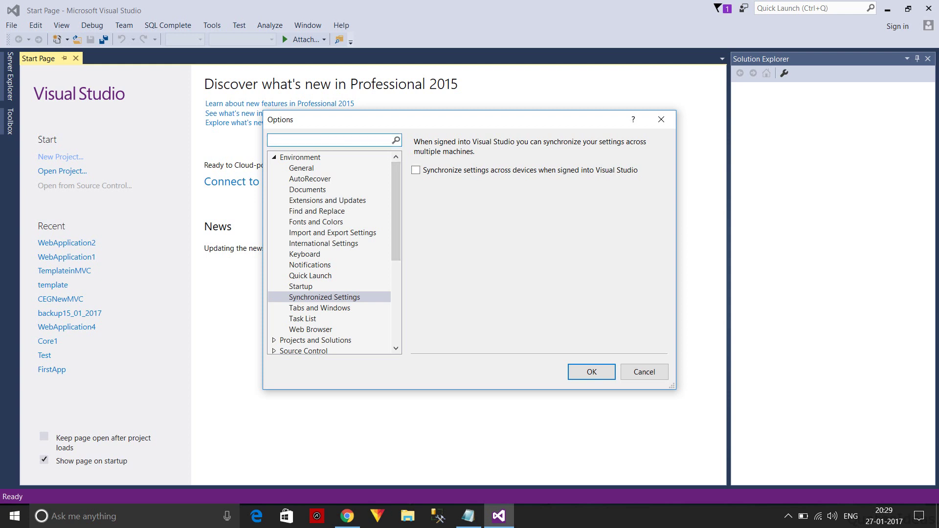
click(335, 140)
text(Sou)
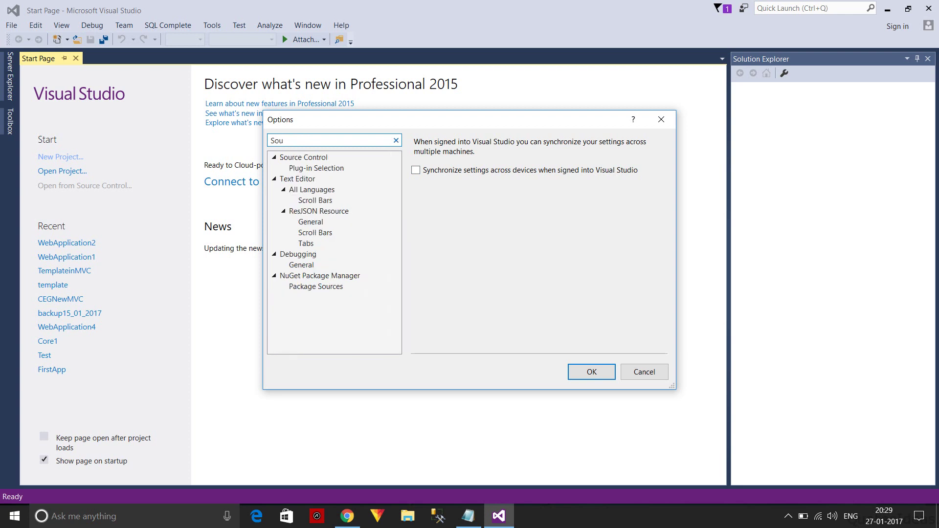
Search options for 'Sou' and keep the Current source control plug-in set to None
key(Down)
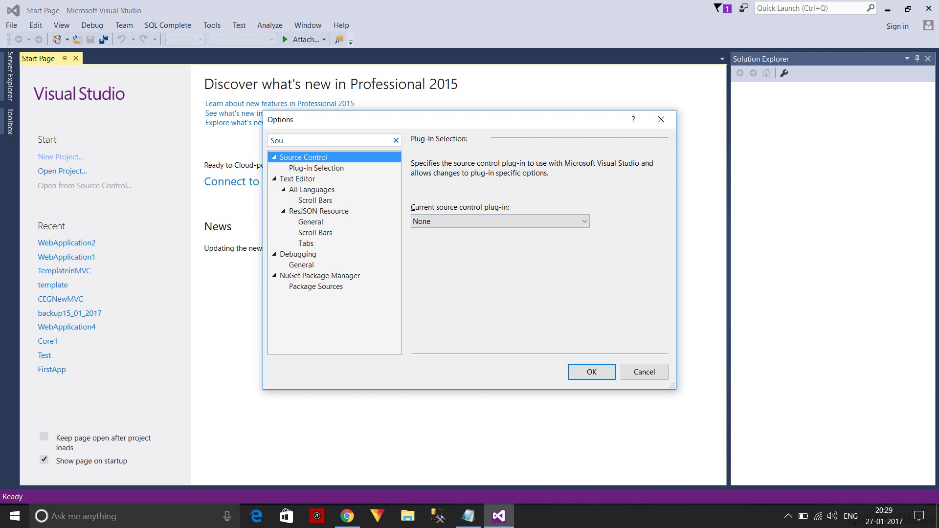
click(499, 221)
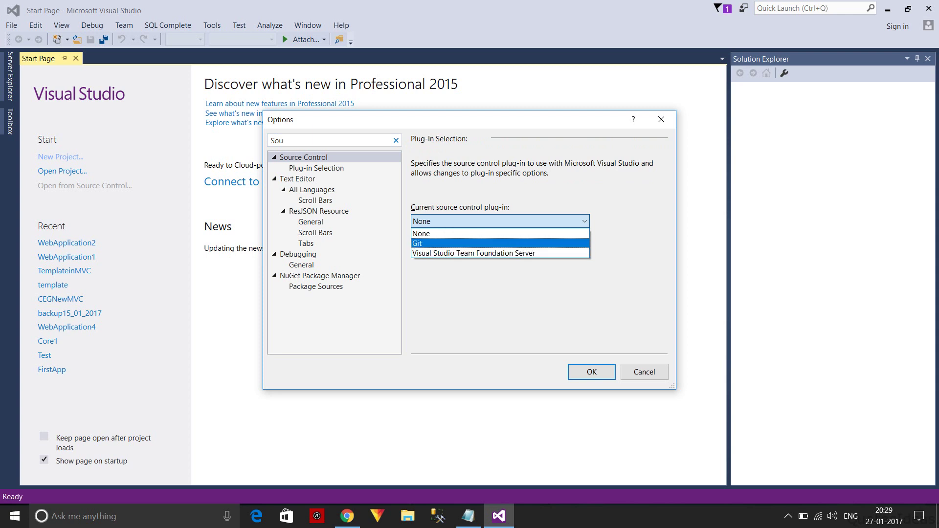
key(Return)
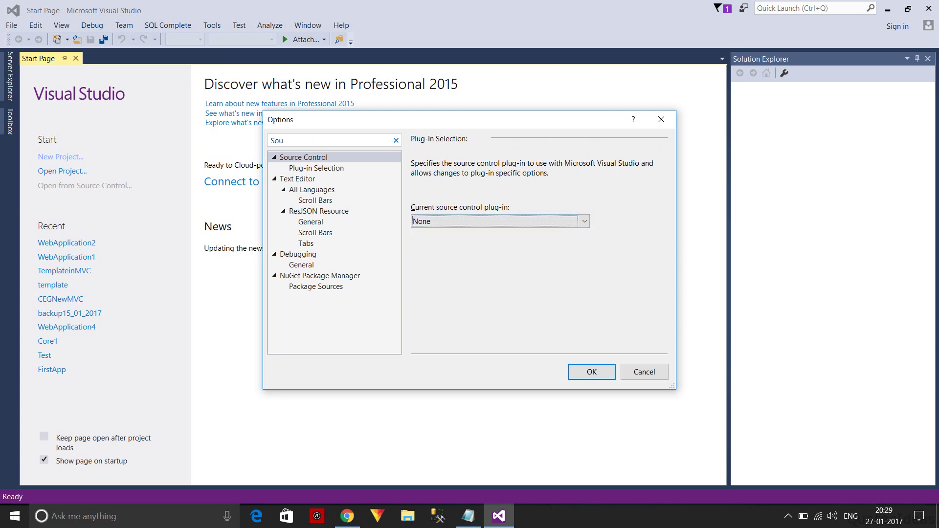
key(ctrl+e)
text(Envi)
Recheck that Environment > Synchronized Settings still has syncing across devices unchecked
key(Down)
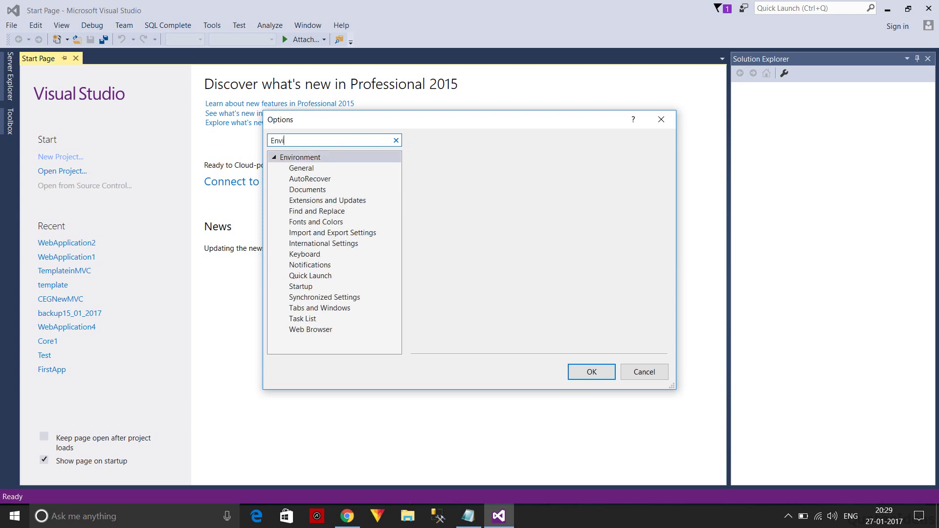
key(s)
key(y)
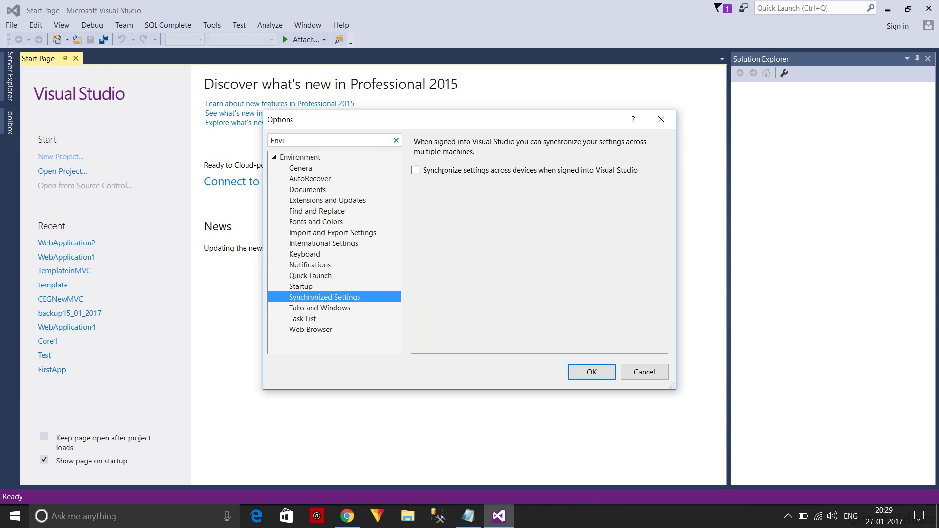
key(shift+Tab)
text(So)
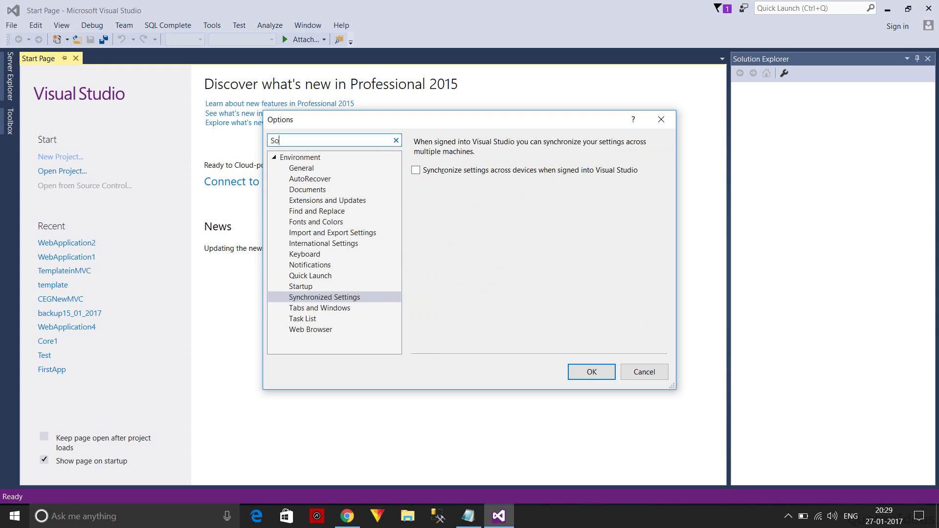
text(urce)
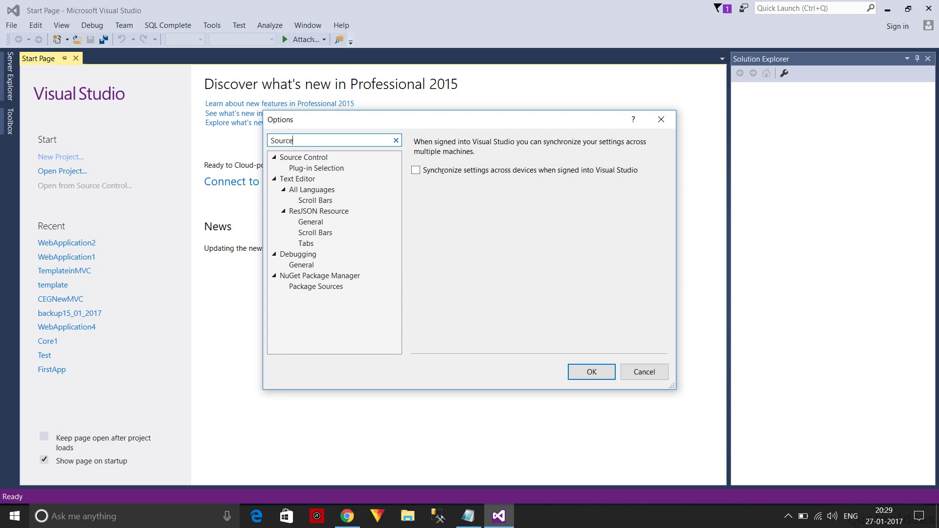
Confirm the source control plug-in remains None and close the Options dialog
key(Tab)
key(Tab)
key(alt+Down)
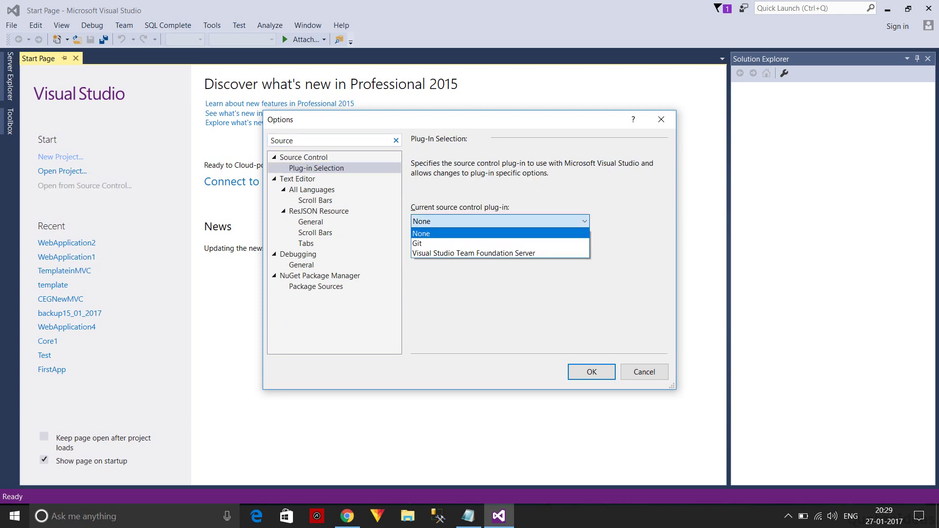
key(Down)
key(Down)
key(Escape)
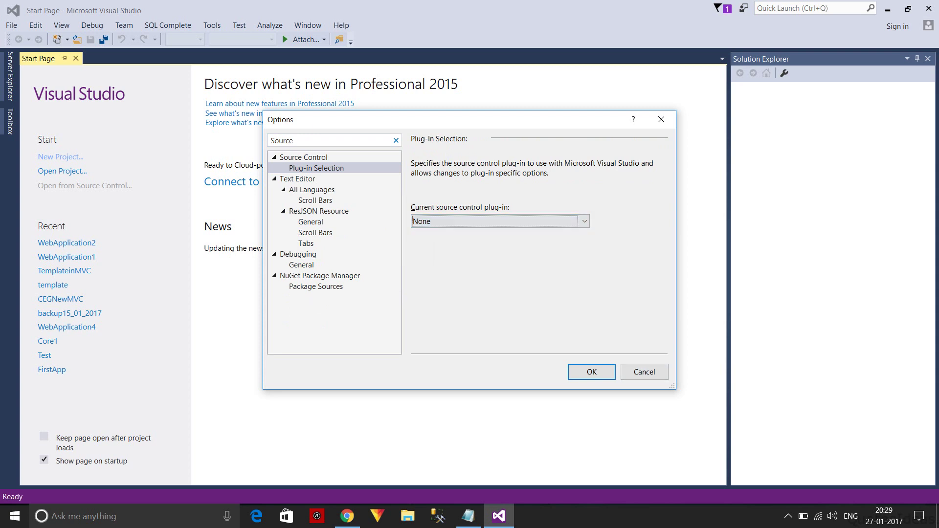
key(Escape)
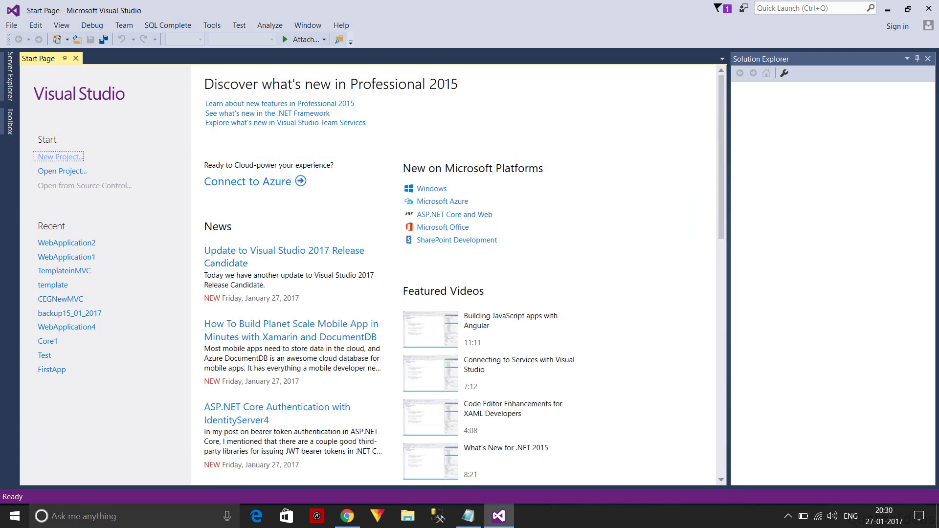
In File Explorer, browse C:\Users\yogeshdotnet\AppData\Local\Microsoft into the WebsiteCache folder
click(407, 515)
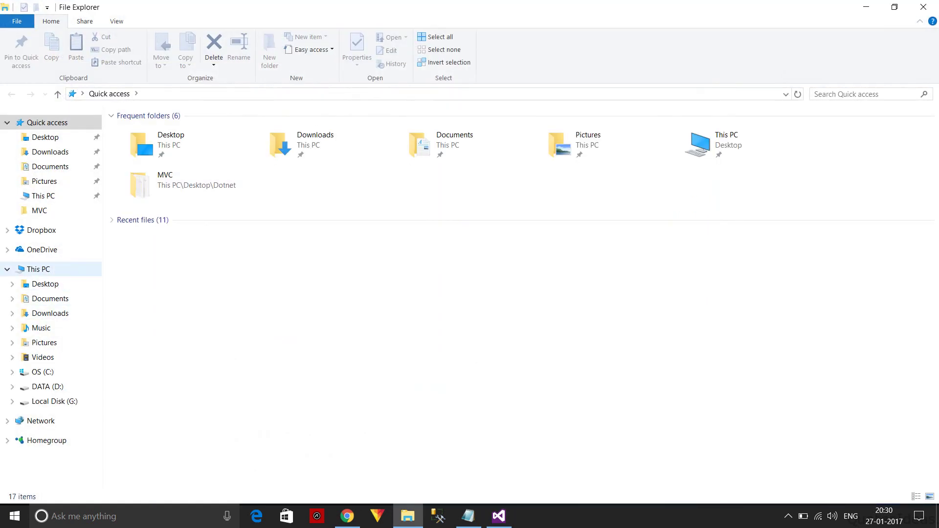
click(39, 269)
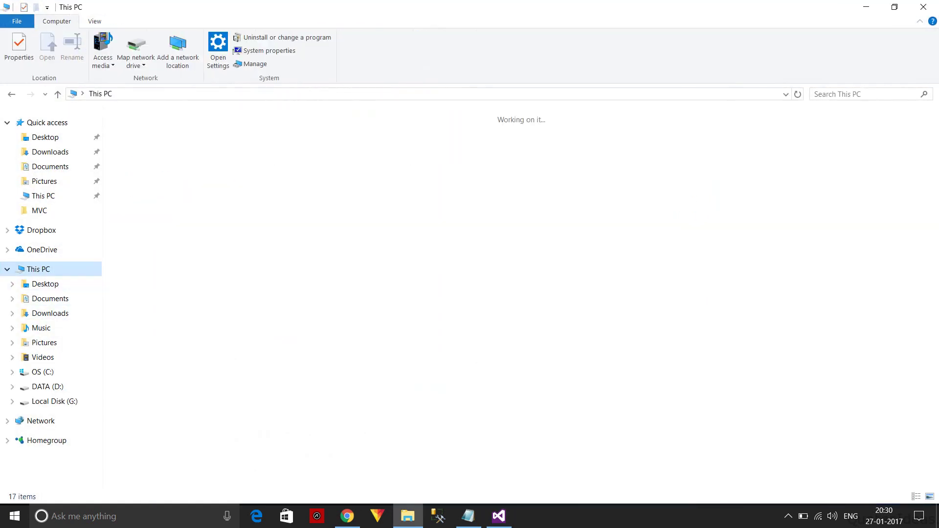
click(43, 372)
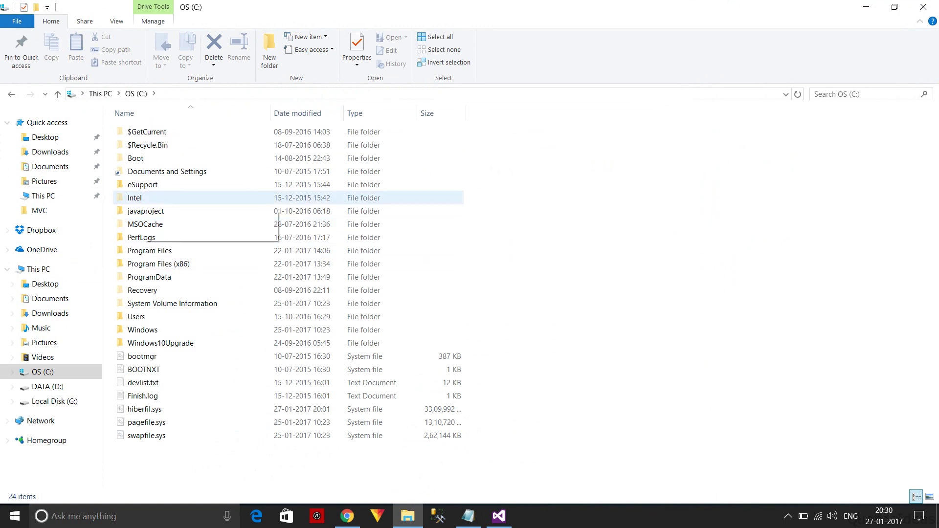
double_click(137, 316)
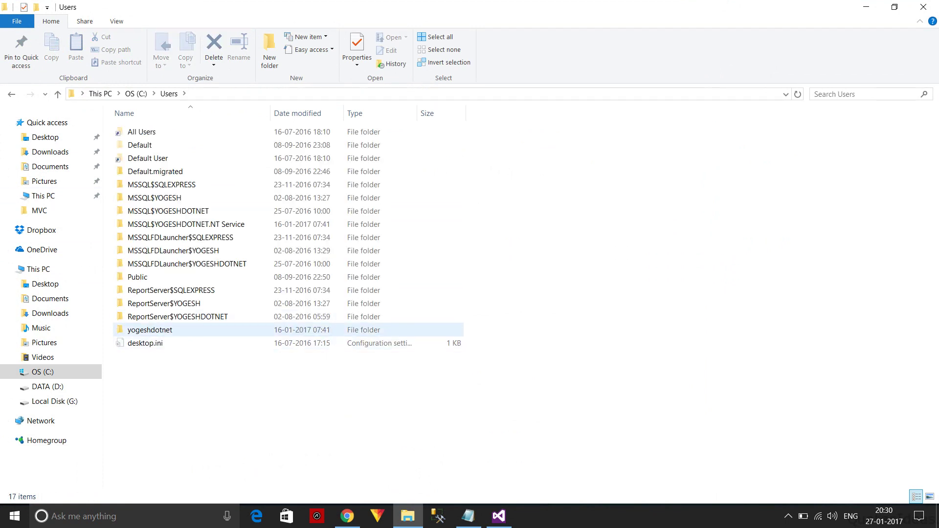
double_click(151, 329)
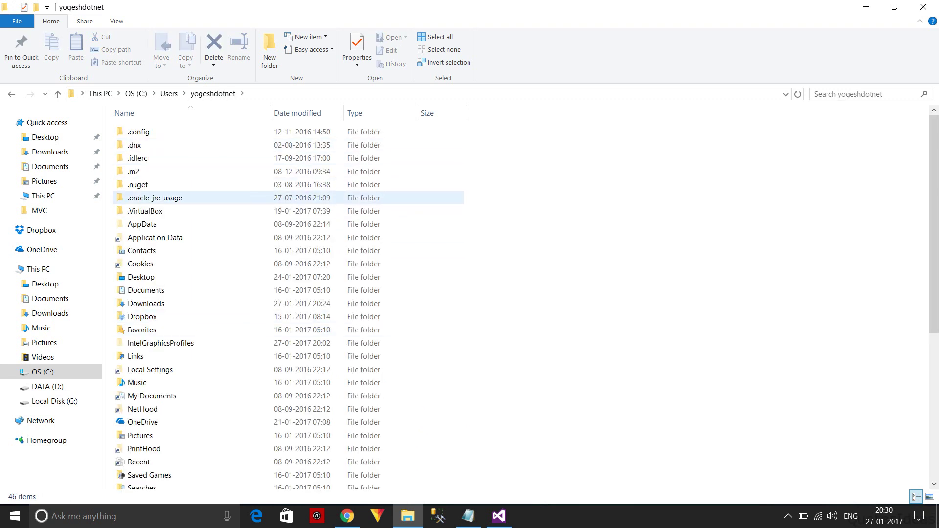
scroll(154, 198, down, 2)
scroll(155, 198, up, 2)
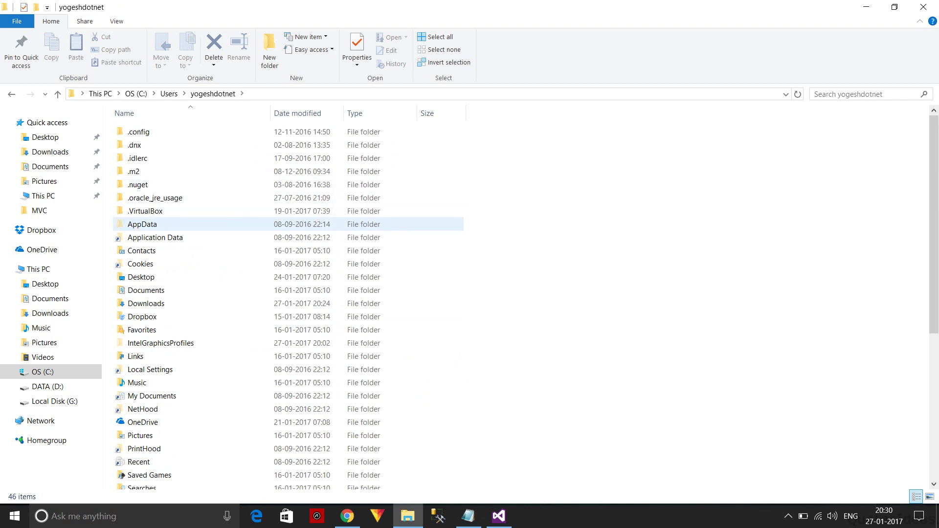
double_click(142, 223)
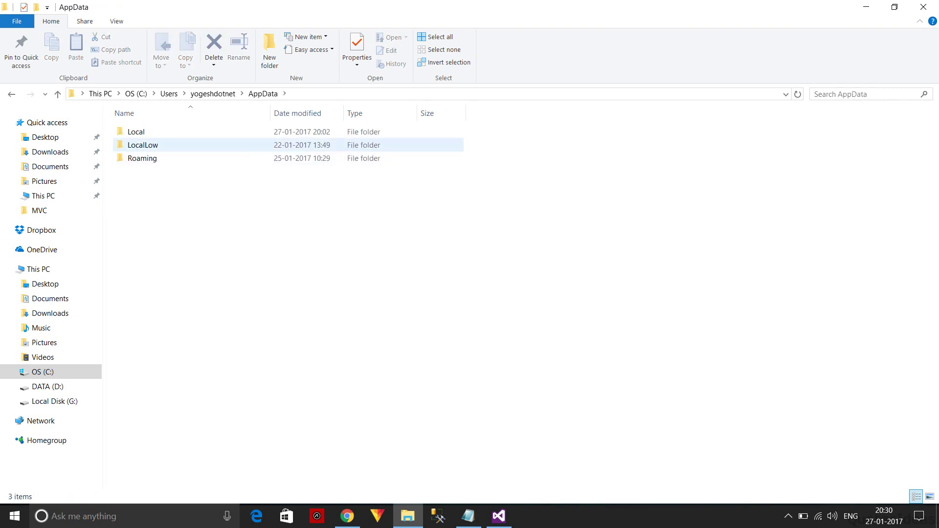
double_click(135, 132)
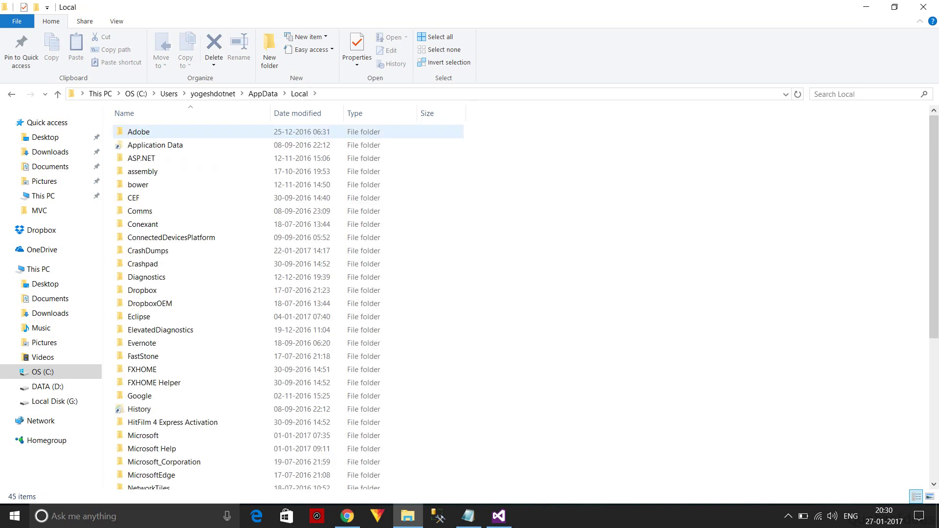
scroll(147, 242, down, 1)
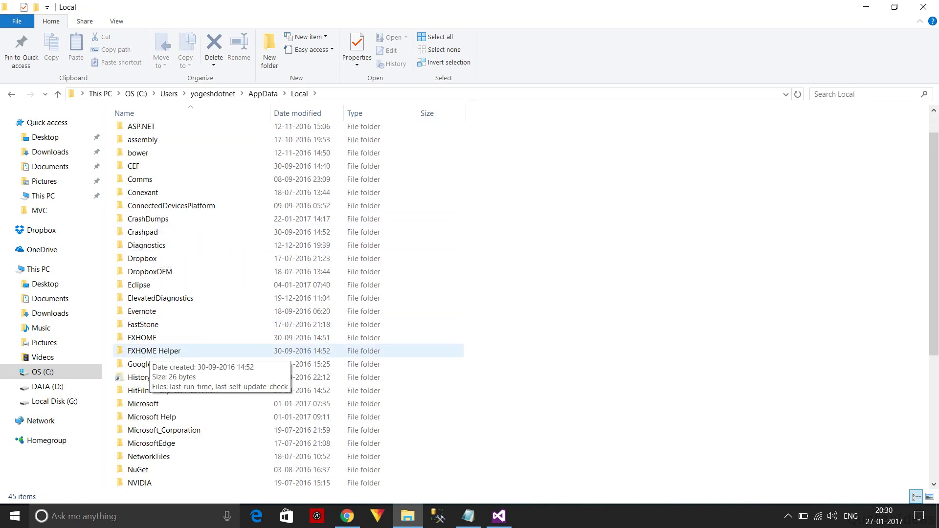
scroll(183, 352, down, 1)
double_click(144, 365)
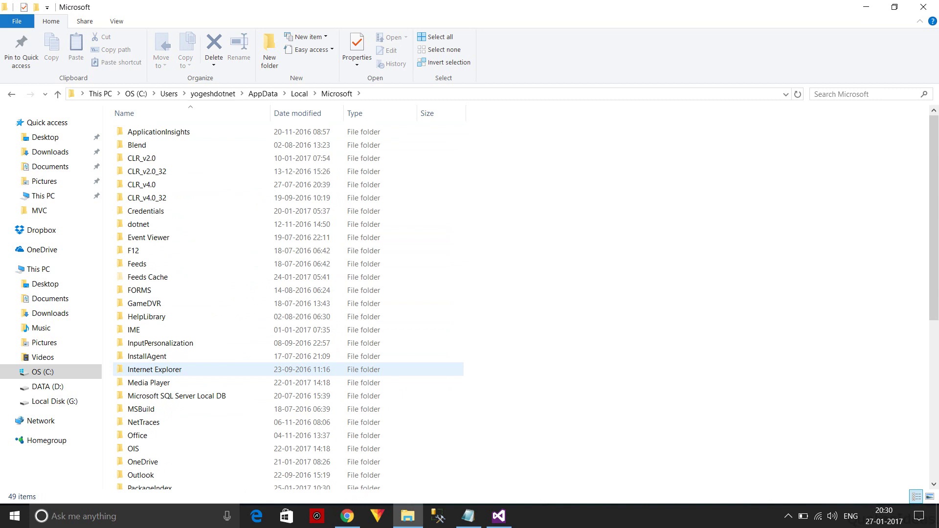
scroll(176, 188, down, 1)
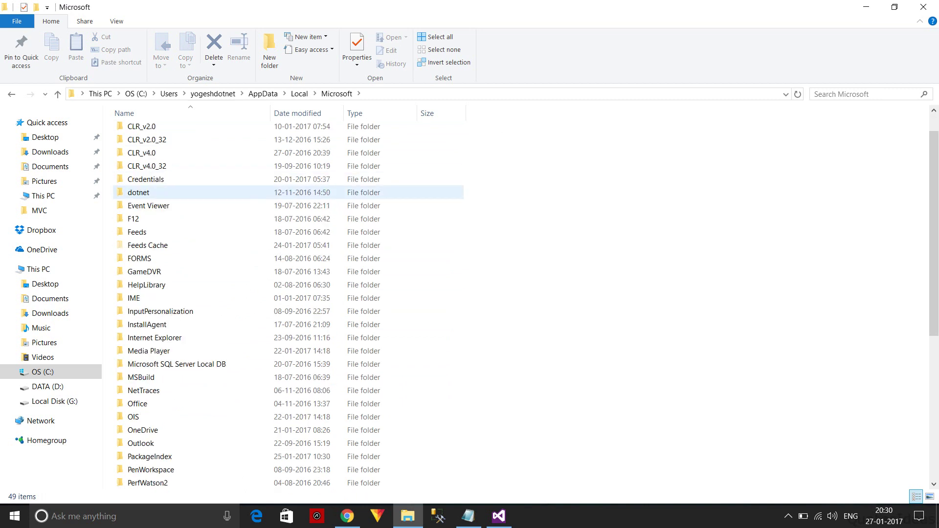
scroll(184, 192, down, 4)
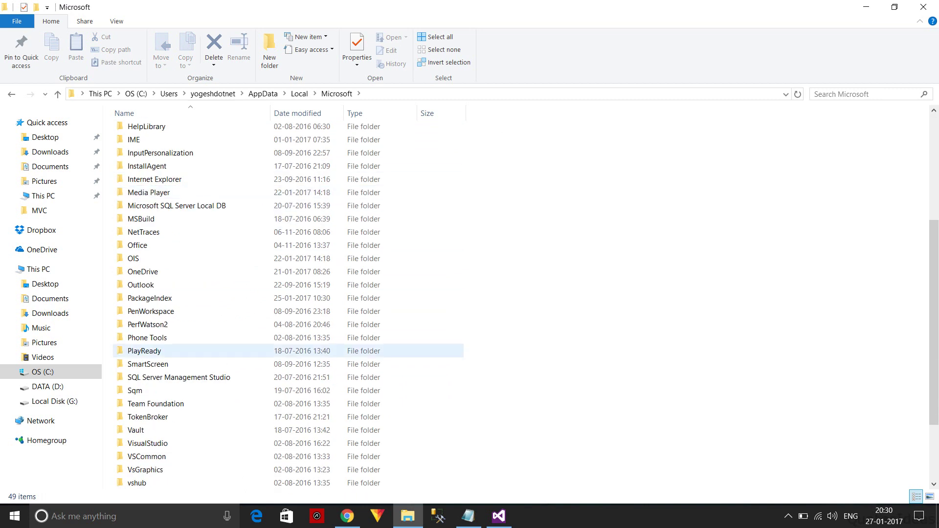
scroll(187, 350, down, 1)
scroll(187, 400, down, 2)
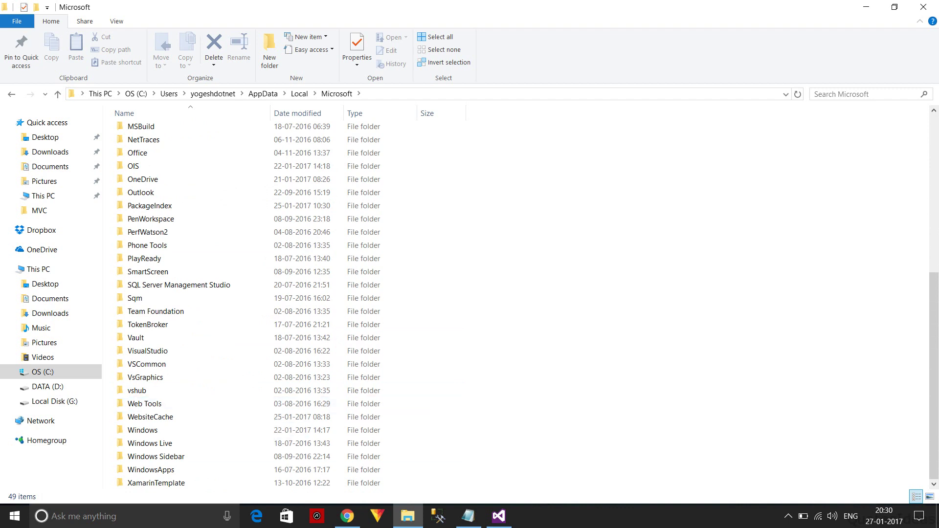
double_click(150, 417)
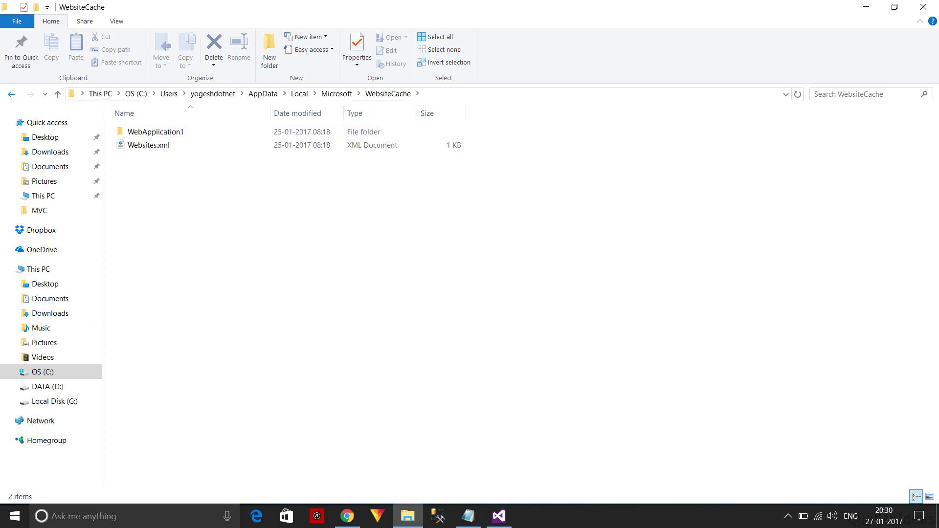
Go back two levels from WebsiteCache to the AppData\Local folder
key(alt+Left)
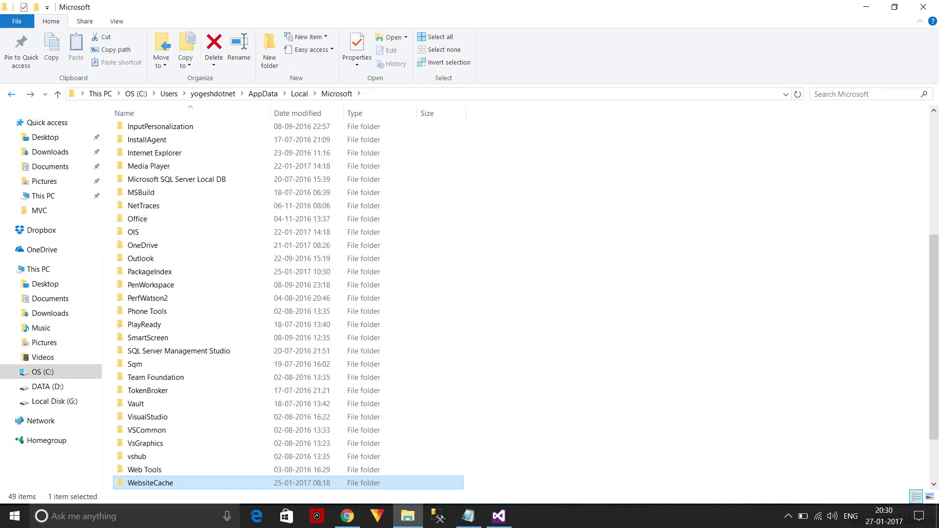
key(alt+Left)
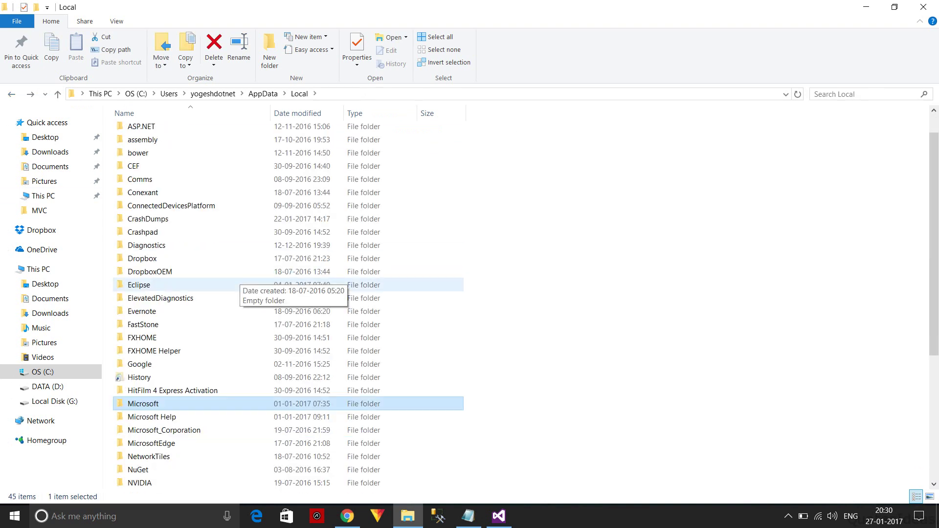
scroll(235, 284, down, 1)
scroll(236, 285, up, 2)
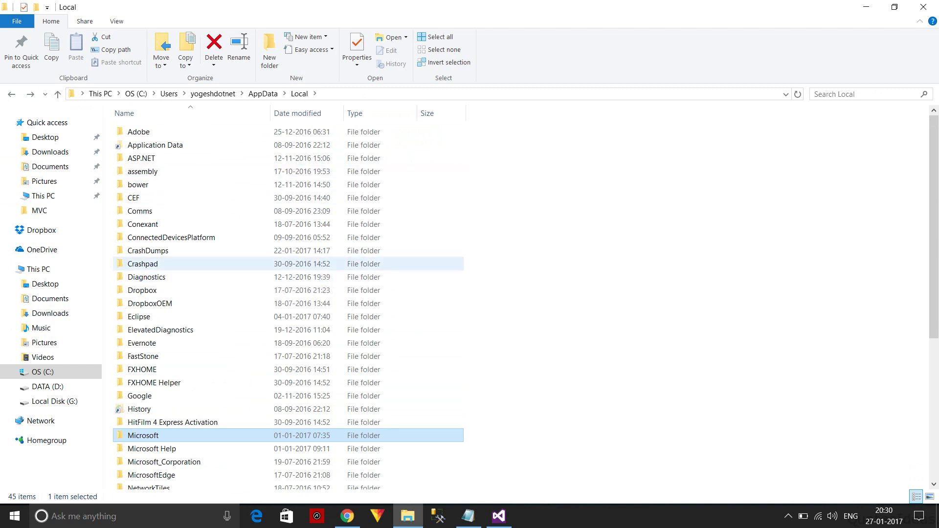
key(super)
text(%)
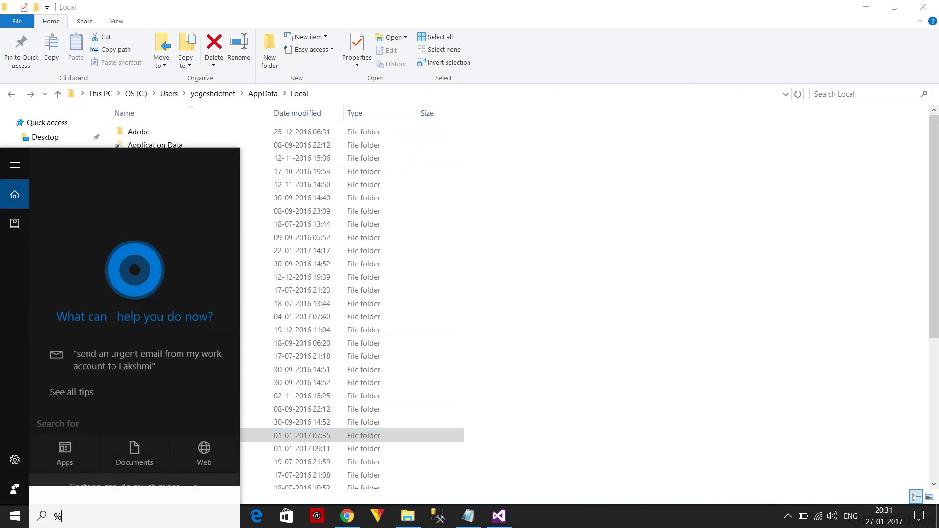
text(temp)
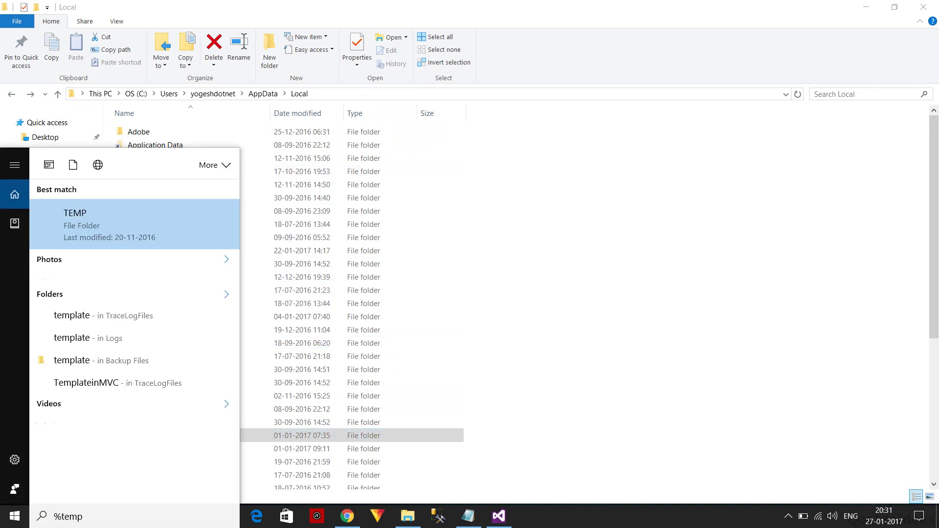
text(%)
Open the %temp% folder, view Temporary ASP.NET Files, and return to Temp
key(Return)
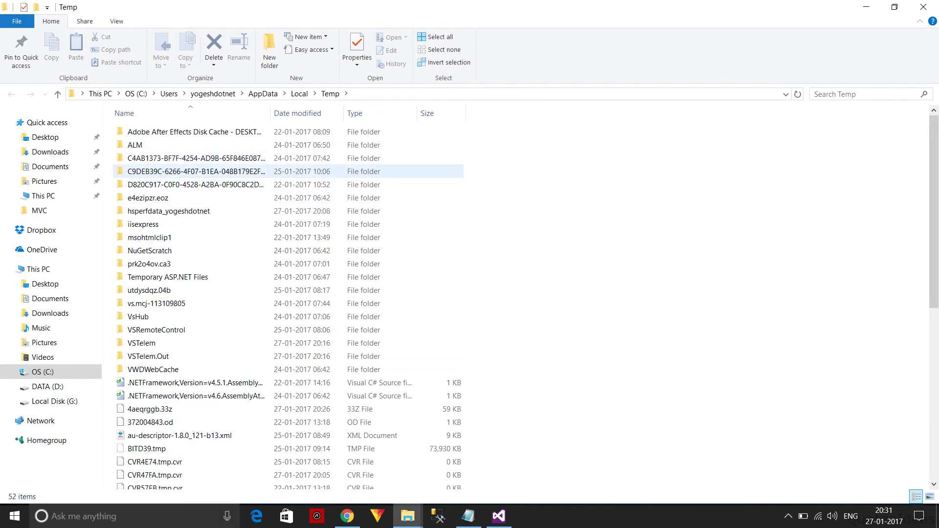
scroll(286, 258, down, 4)
scroll(286, 258, up, 3)
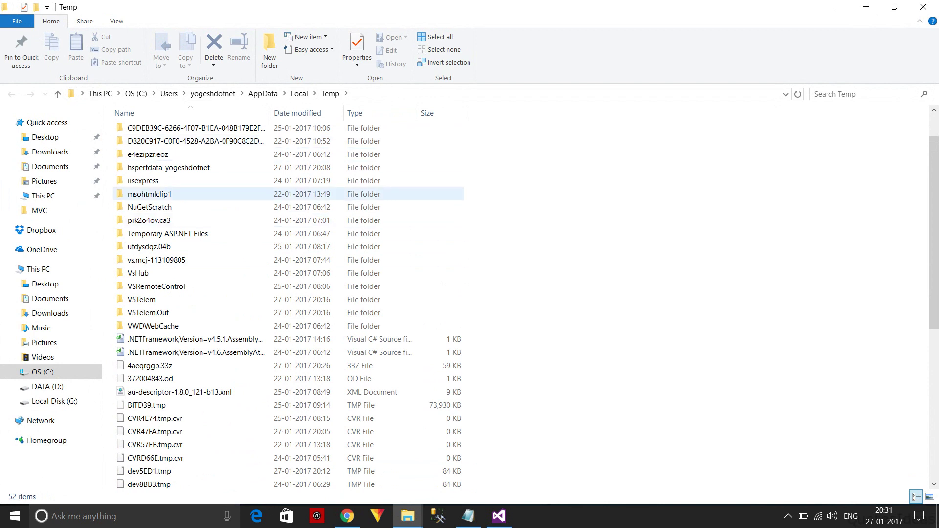
double_click(169, 228)
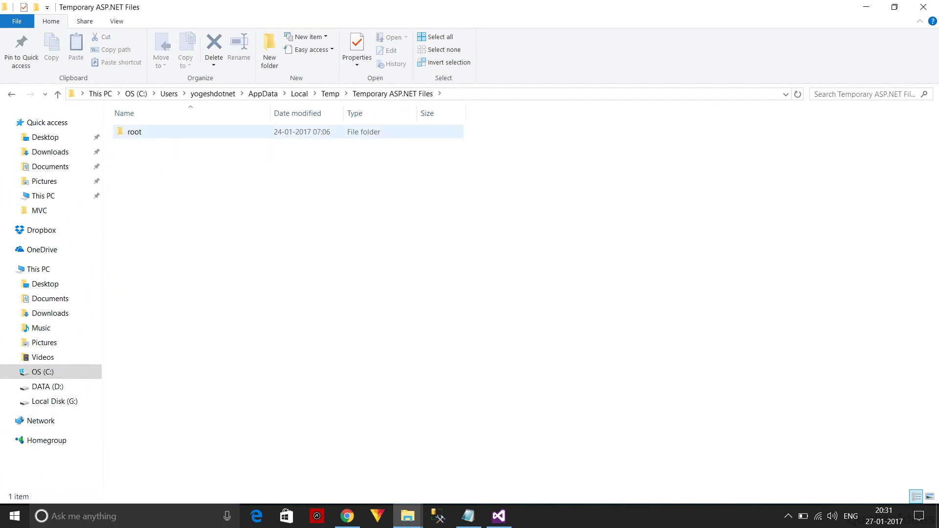
key(BackSpace)
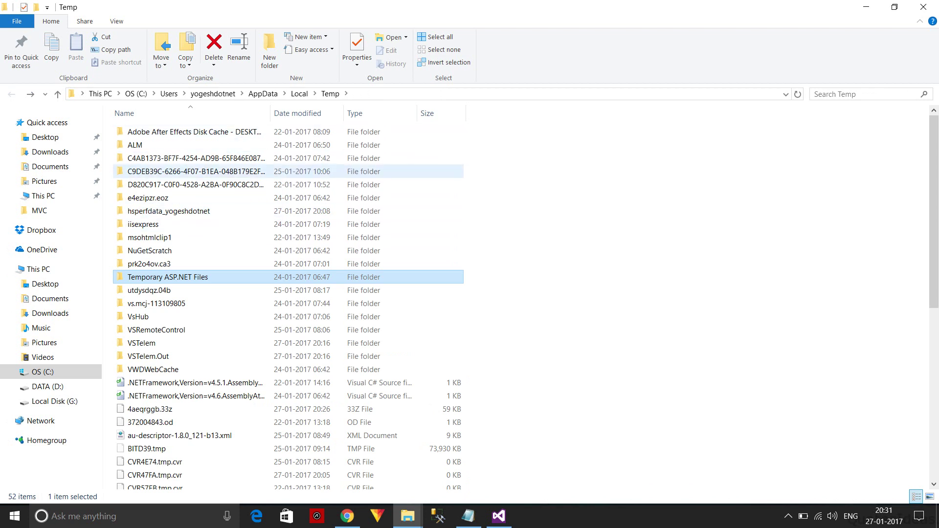
scroll(286, 285, down, 3)
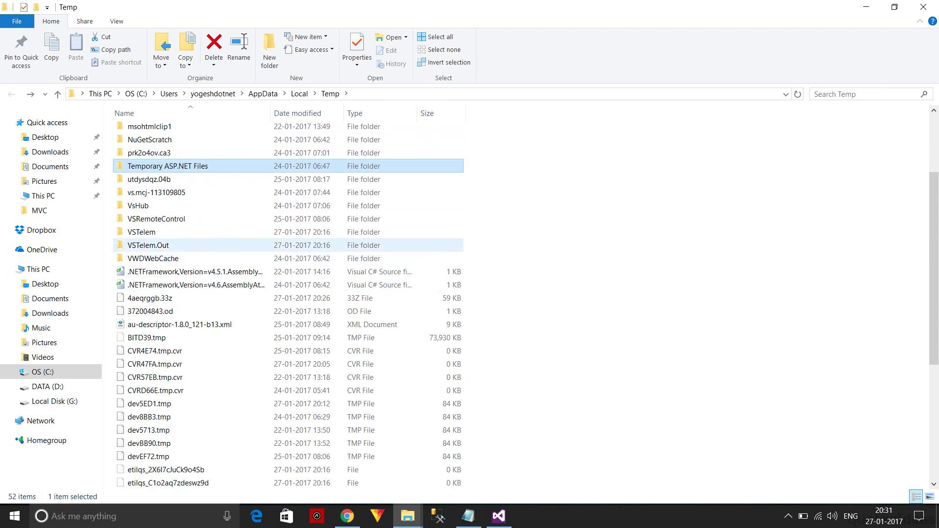